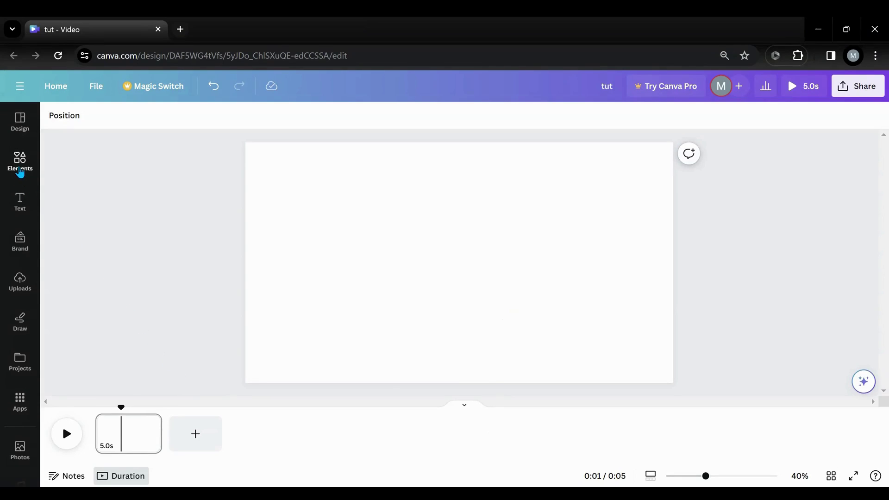
# Add the recently used woman photo from Elements and move it toward the page's left.
pyautogui.click(21, 169)
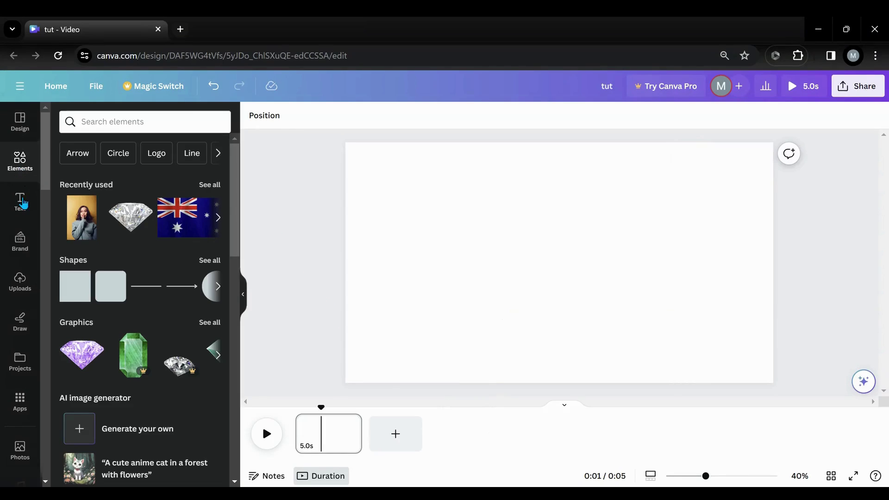
pyautogui.click(74, 234)
pyautogui.moveTo(527, 263); pyautogui.dragTo(458, 262)
# Add the woman cutout from Uploads, narrow it from both sides, and place it upper right.
pyautogui.click(20, 284)
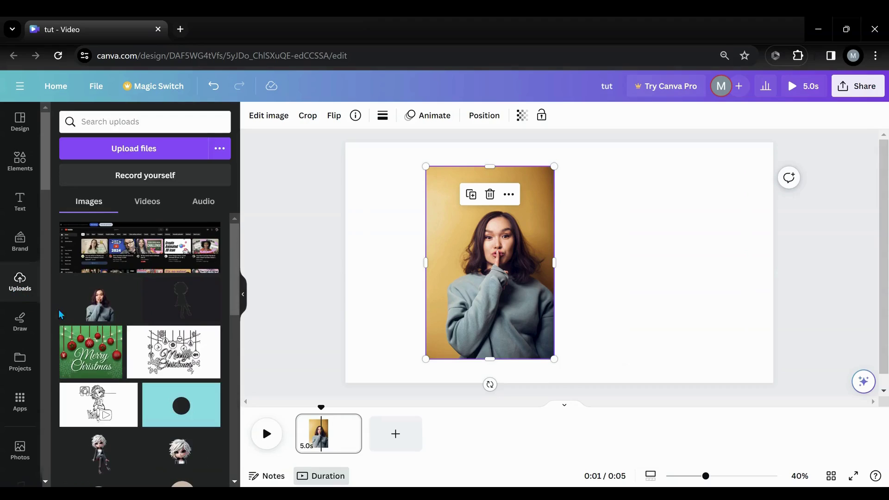
pyautogui.click(91, 316)
pyautogui.moveTo(548, 294); pyautogui.dragTo(605, 298)
pyautogui.moveTo(511, 271); pyautogui.dragTo(575, 265)
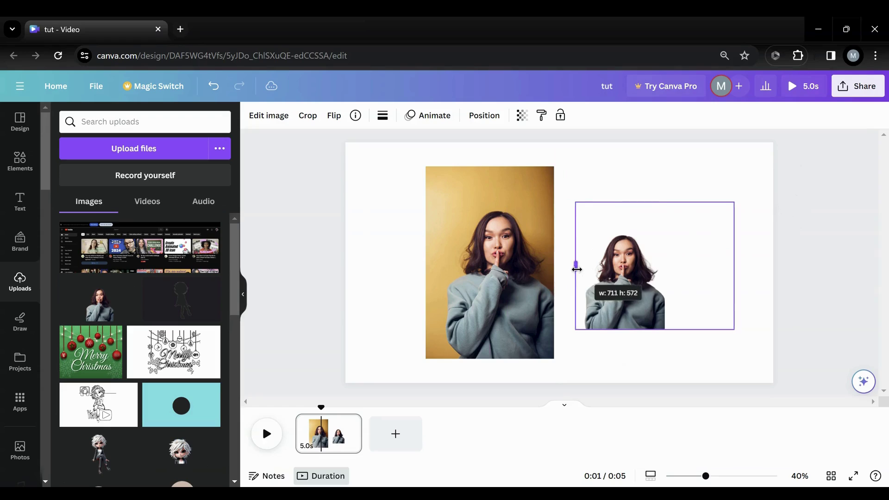
pyautogui.moveTo(737, 267); pyautogui.dragTo(677, 268)
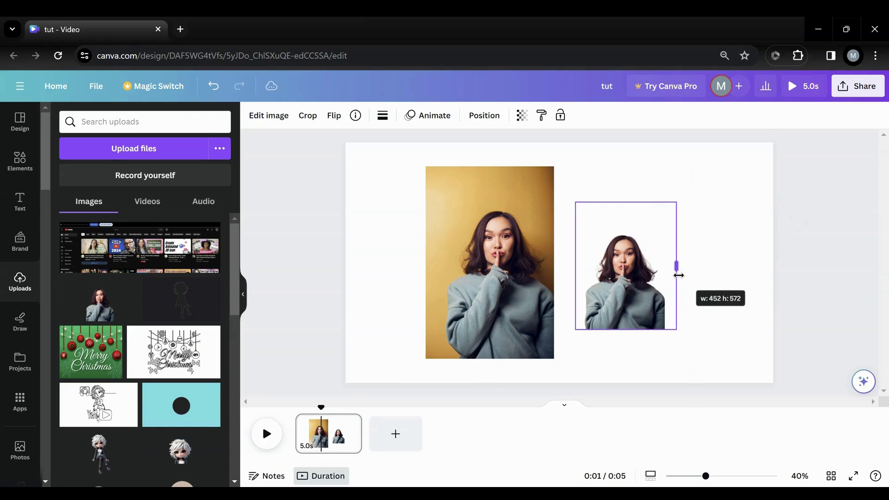
pyautogui.moveTo(618, 298); pyautogui.dragTo(690, 249)
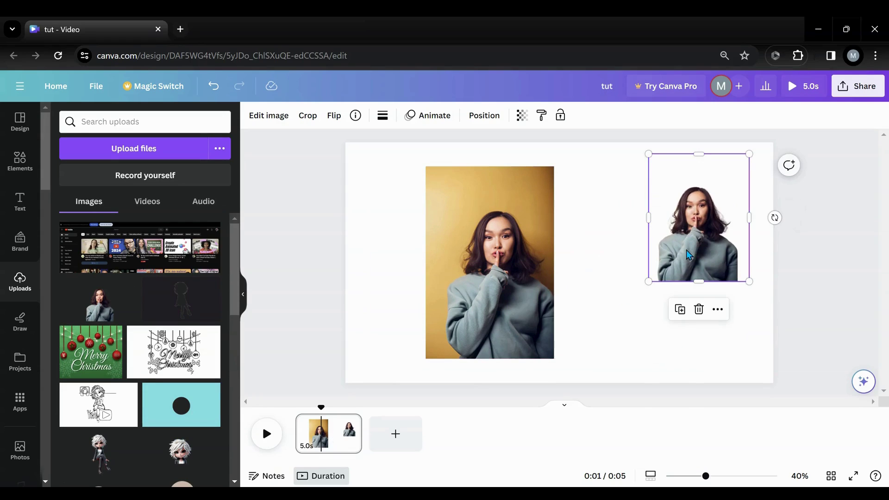
# Duplicate the yellow photo and set the copy to the right of the original.
pyautogui.moveTo(523, 294); pyautogui.dragTo(671, 277)
pyautogui.click(445, 194)
pyautogui.click(500, 277)
pyautogui.moveTo(500, 277); pyautogui.dragTo(488, 276)
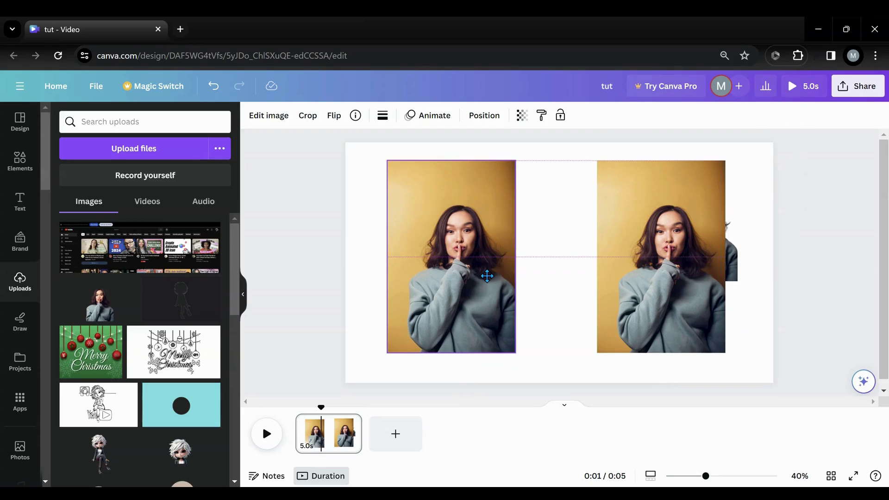
# Apply the Pop duotone to the left photo and set its highlights to black.
pyautogui.click(270, 122)
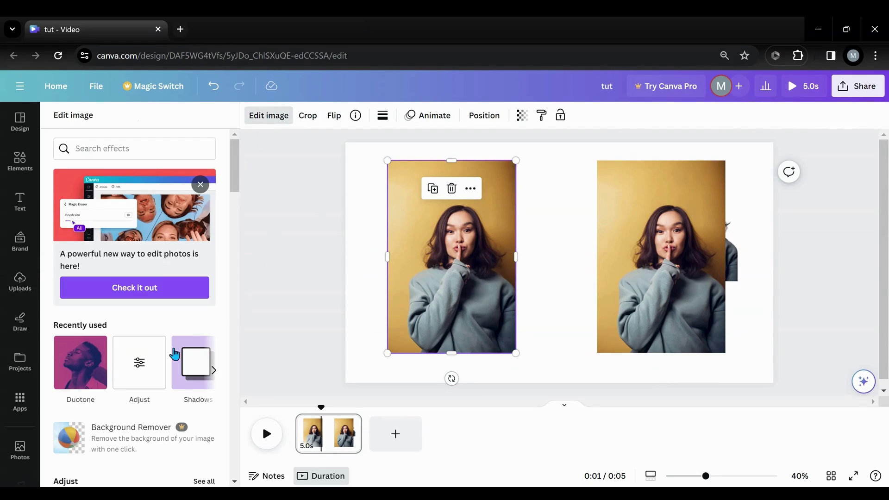
pyautogui.click(86, 371)
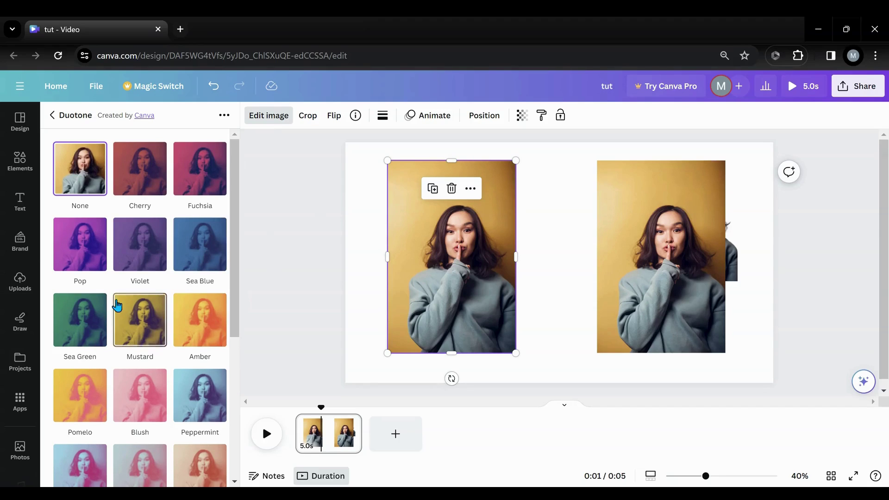
pyautogui.click(84, 249)
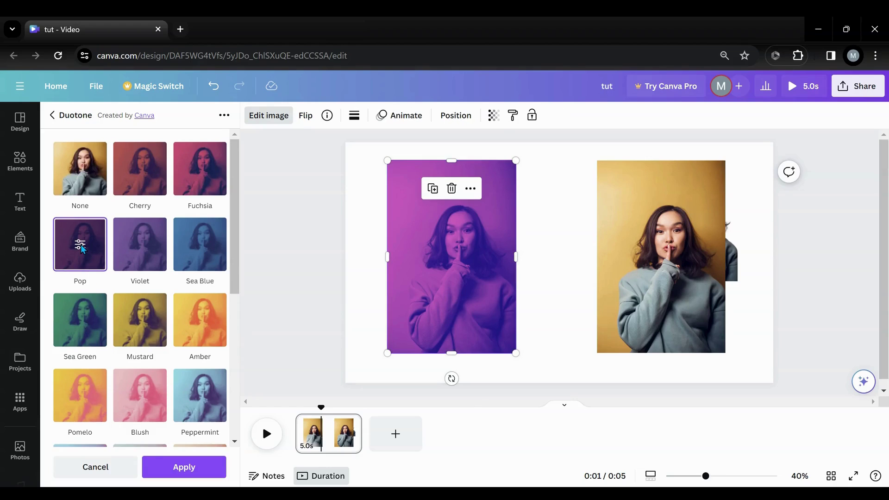
pyautogui.click(90, 268)
pyautogui.click(216, 158)
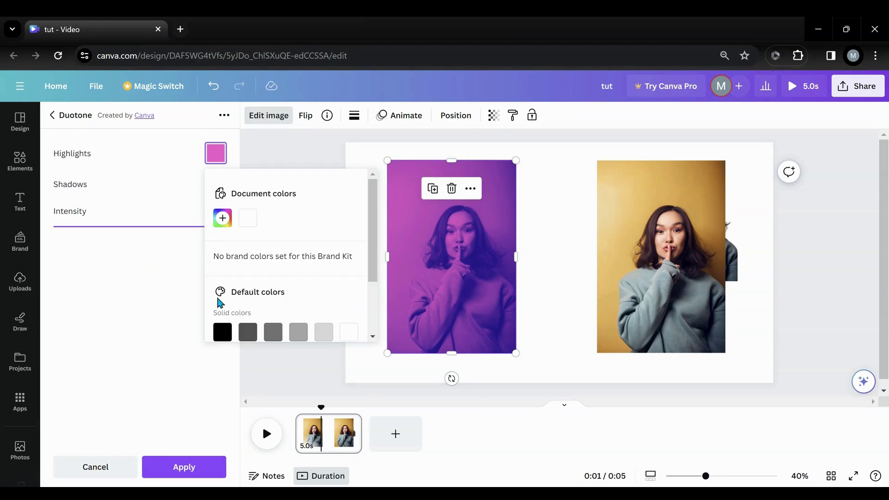
pyautogui.click(223, 332)
pyautogui.click(160, 182)
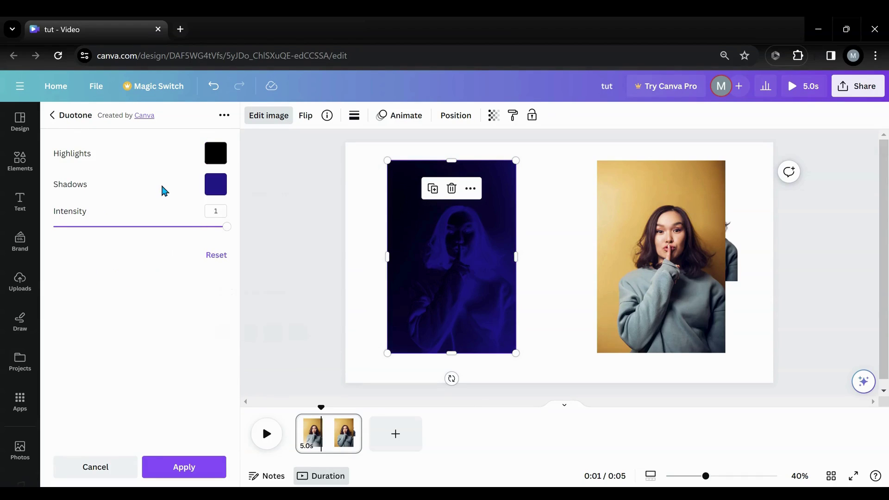
# After trying peach and a custom dark colour, set the duotone shadows to white and close.
pyautogui.click(214, 187)
pyautogui.scroll(-3, 274, 332)
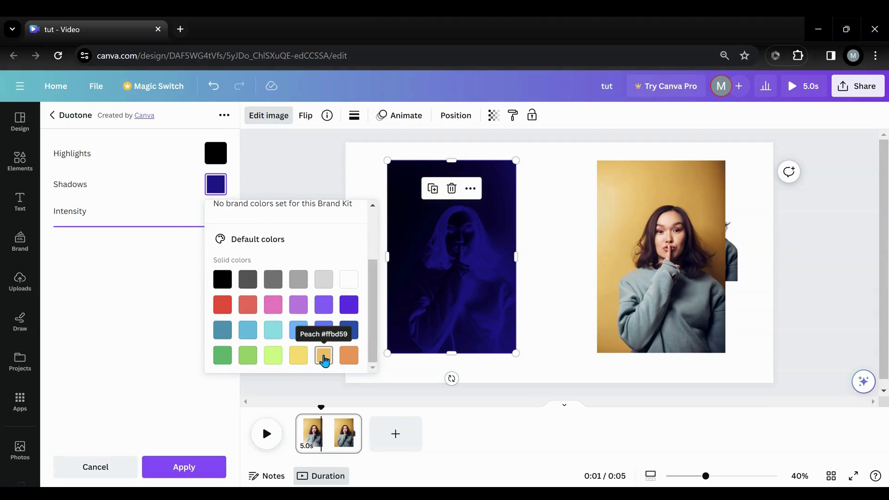
pyautogui.click(324, 356)
pyautogui.click(186, 195)
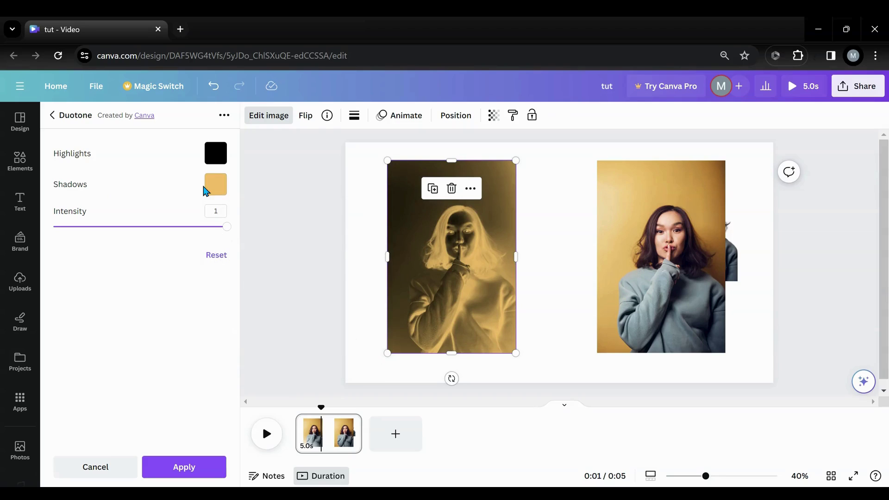
pyautogui.click(211, 192)
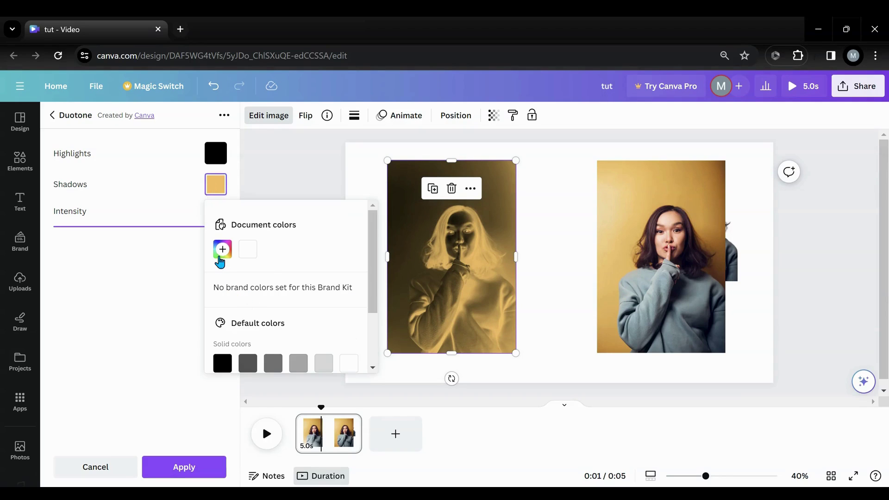
pyautogui.click(220, 258)
pyautogui.moveTo(321, 281); pyautogui.dragTo(335, 308)
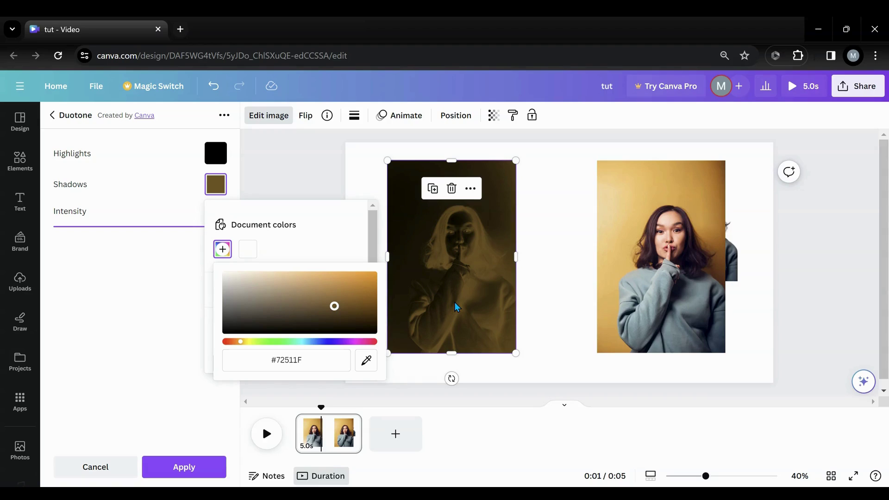
pyautogui.click(219, 187)
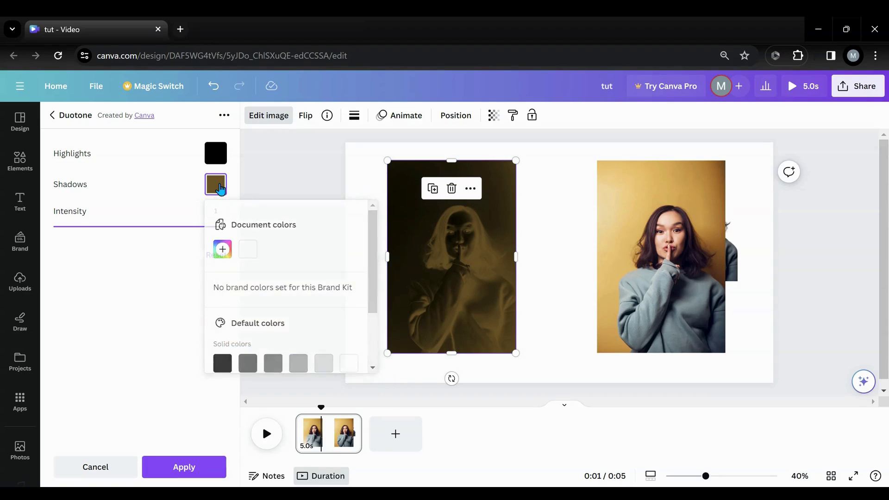
pyautogui.click(218, 186)
pyautogui.click(254, 250)
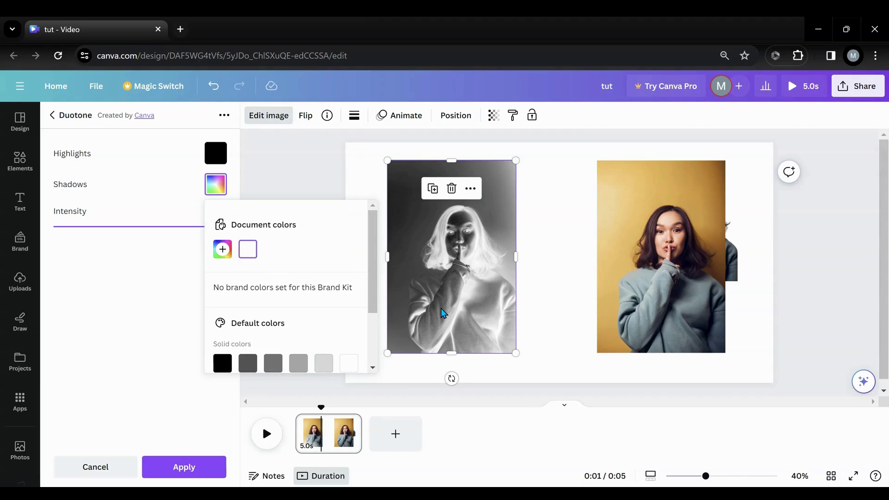
pyautogui.click(298, 180)
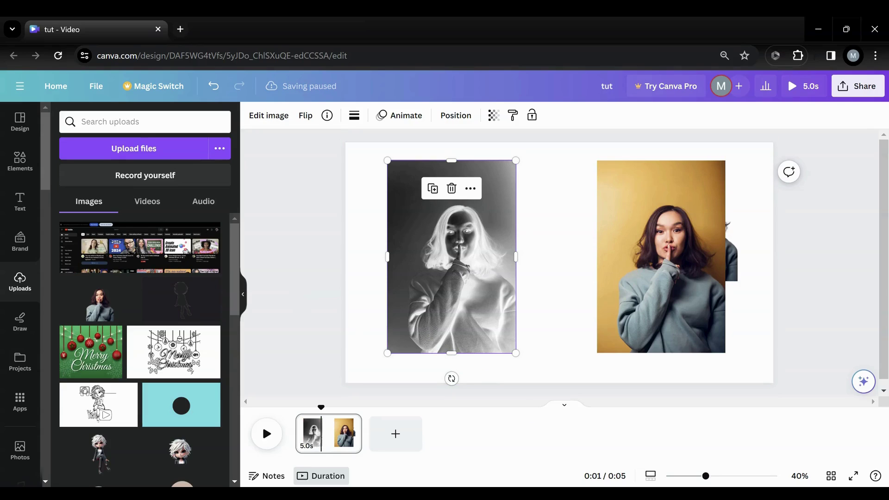
# Move the colour copy over the inverted image and layer the inverted image on top.
pyautogui.moveTo(657, 289); pyautogui.dragTo(445, 275)
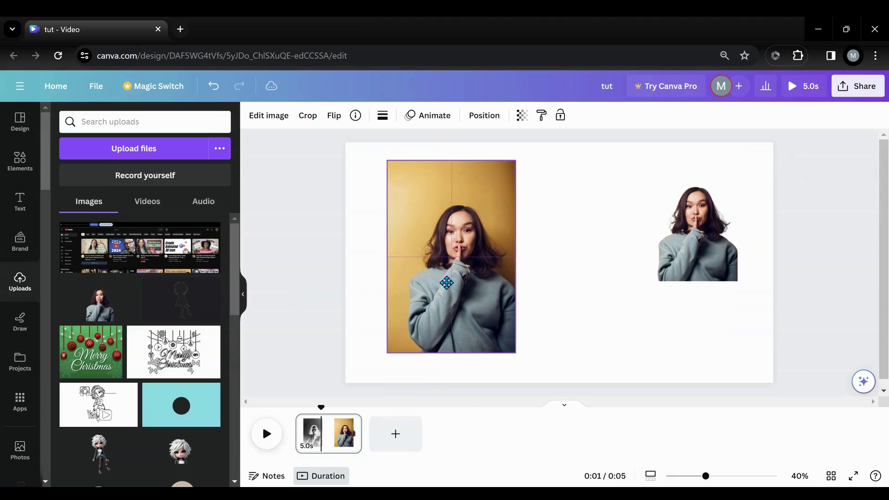
pyautogui.click(484, 117)
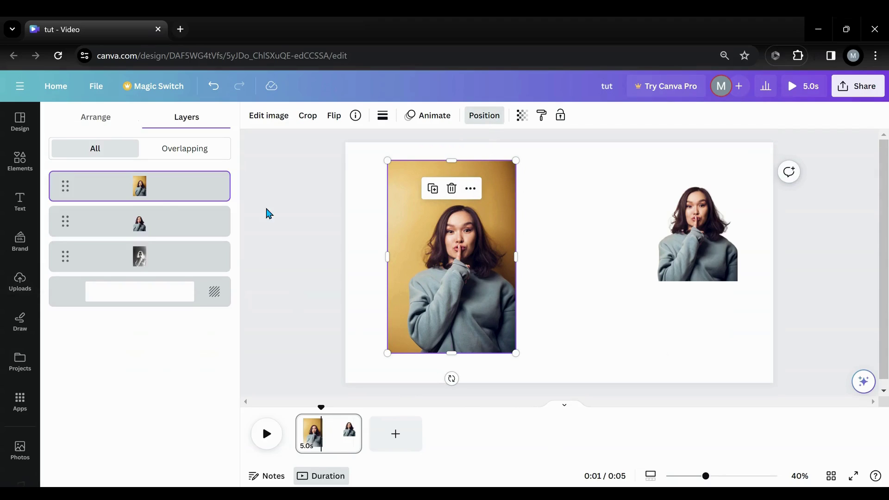
pyautogui.moveTo(149, 184); pyautogui.dragTo(173, 256)
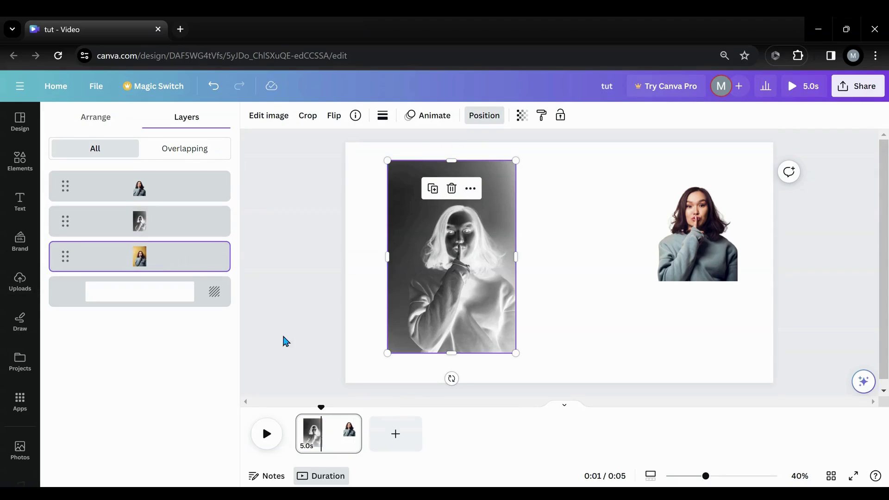
# Duplicate the page and link the pages with a Match & Move transition at maximum duration.
pyautogui.click(350, 423)
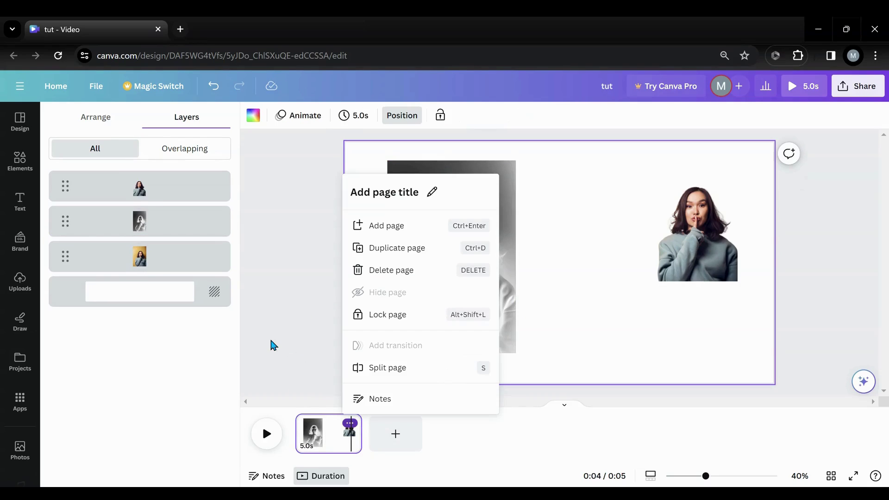
pyautogui.click(386, 254)
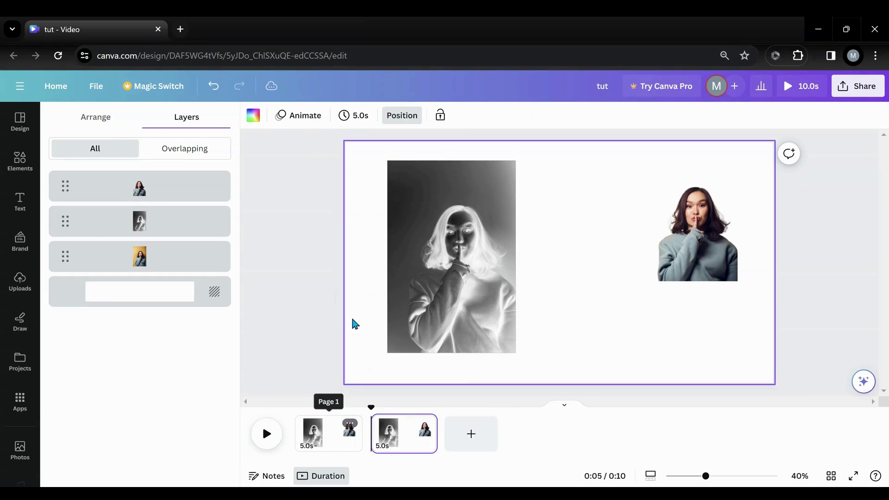
pyautogui.click(374, 446)
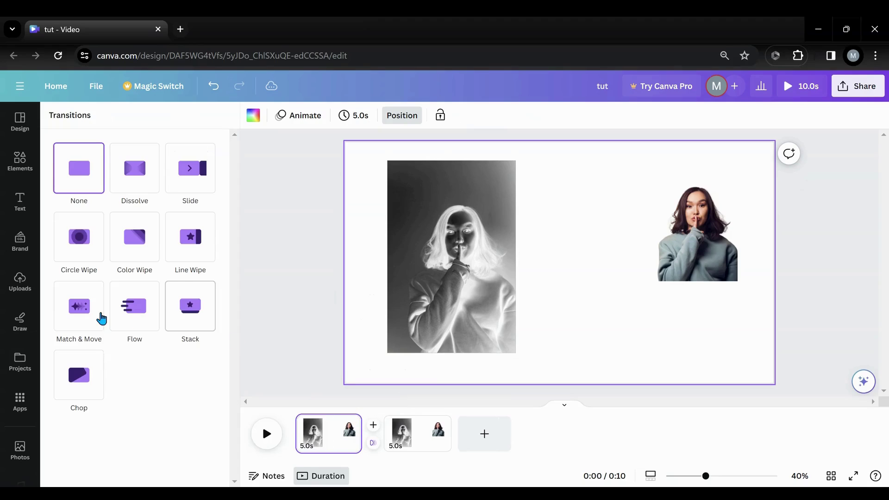
pyautogui.click(80, 305)
pyautogui.moveTo(80, 387); pyautogui.dragTo(215, 387)
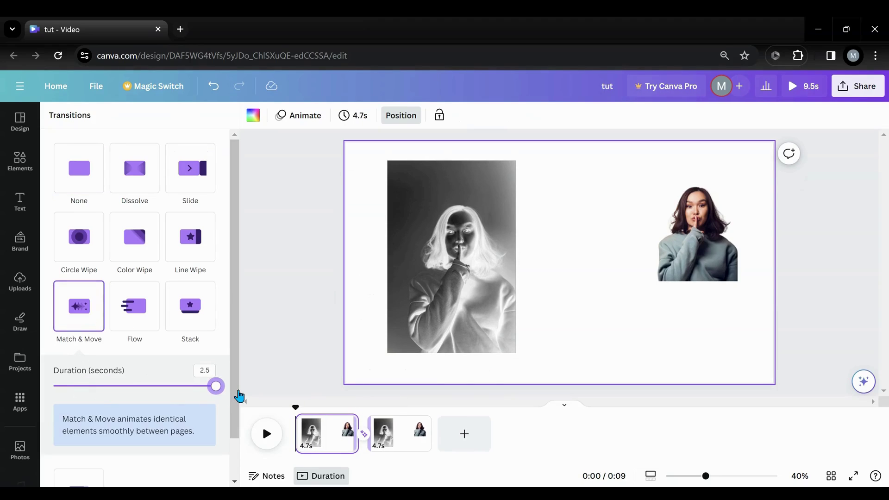
# On page 2, reorder layers so the yellow photo sits above the inverted copy.
pyautogui.click(379, 430)
pyautogui.click(399, 306)
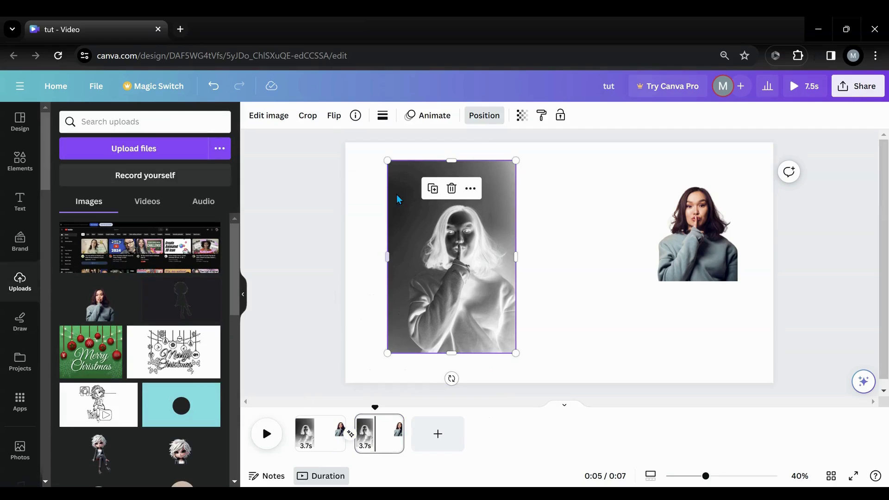
pyautogui.click(484, 116)
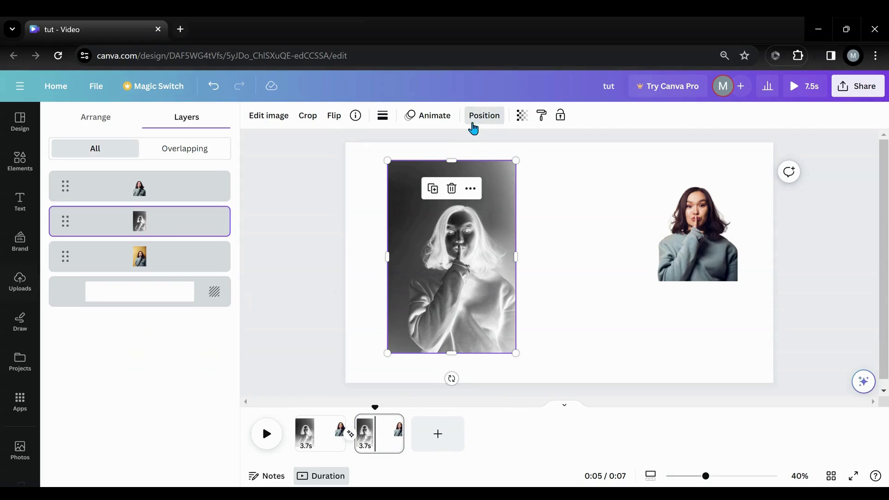
pyautogui.moveTo(152, 229); pyautogui.dragTo(145, 203)
pyautogui.moveTo(139, 256); pyautogui.dragTo(141, 220)
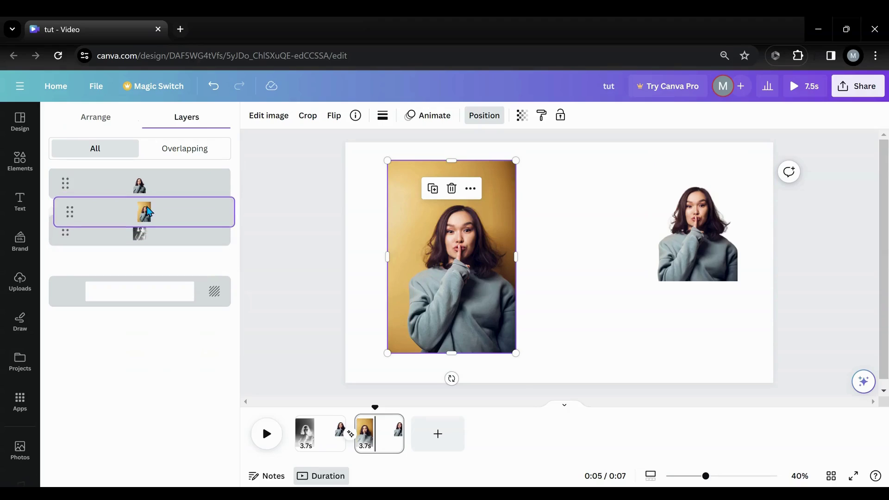
pyautogui.click(332, 445)
pyautogui.click(268, 434)
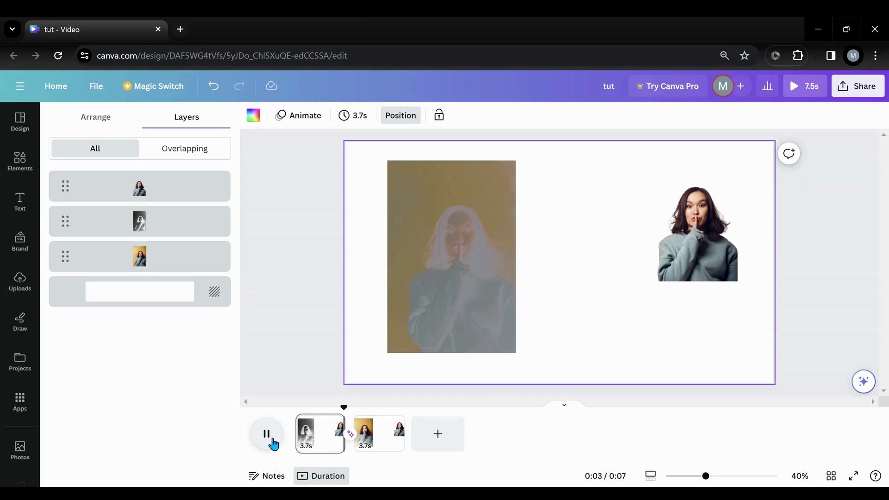
pyautogui.click(316, 444)
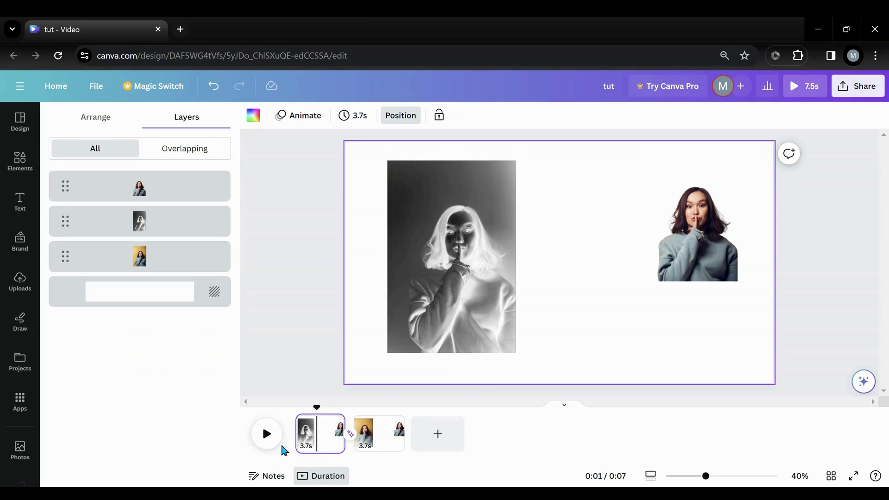
pyautogui.click(268, 435)
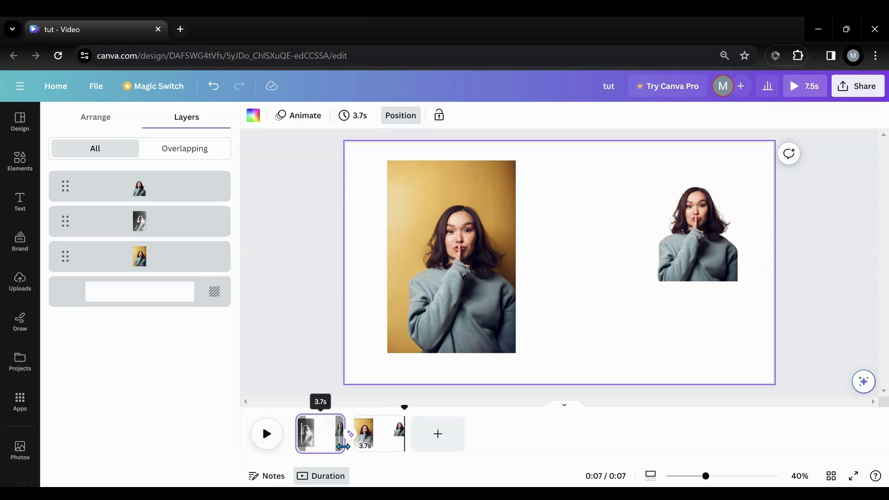
# Lay the yellow photo over the inverted copy, crop it to its left half, and shift the cutout down-left.
pyautogui.click(458, 281)
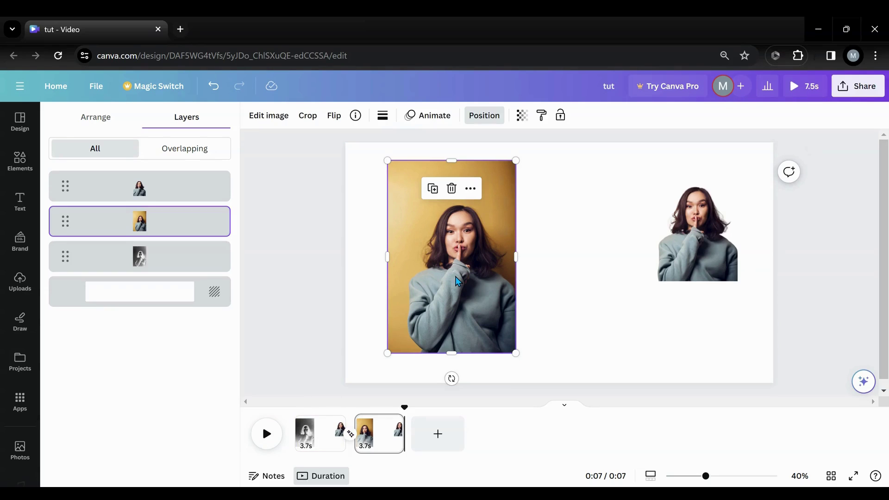
pyautogui.moveTo(458, 281); pyautogui.dragTo(564, 277)
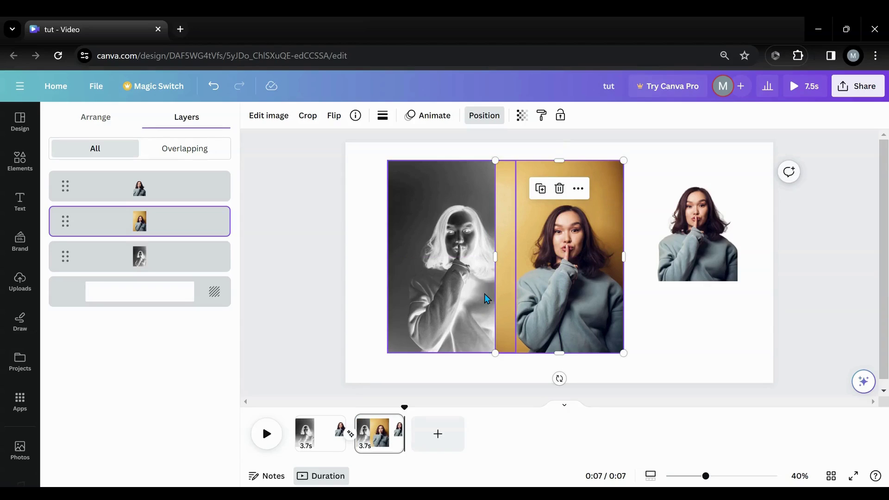
pyautogui.moveTo(484, 294); pyautogui.dragTo(464, 293)
pyautogui.moveTo(535, 289); pyautogui.dragTo(408, 296)
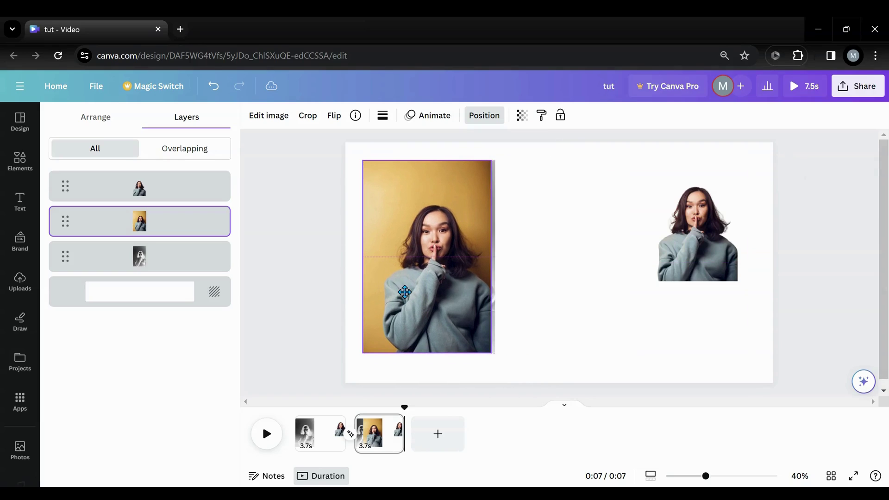
pyautogui.moveTo(495, 261); pyautogui.dragTo(440, 264)
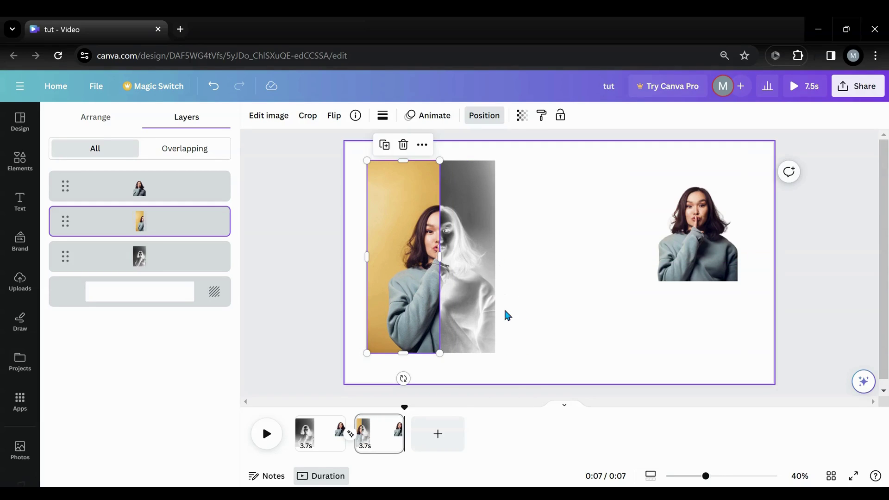
pyautogui.click(519, 335)
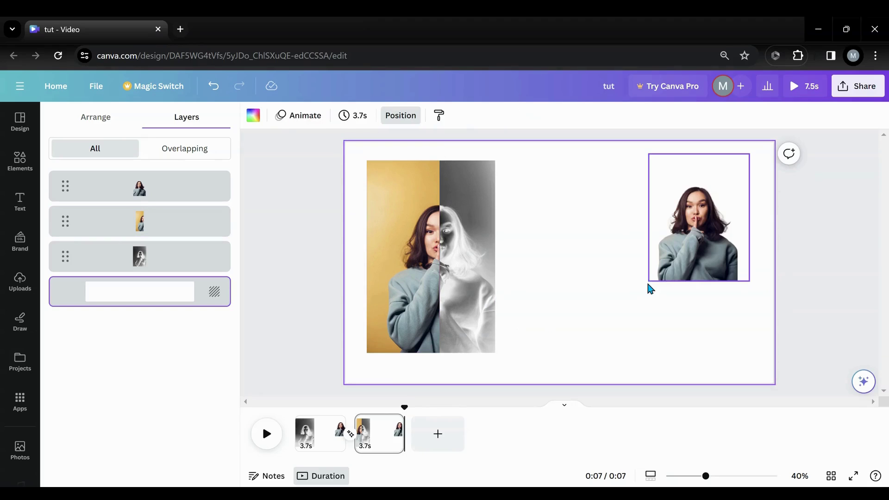
pyautogui.moveTo(664, 270); pyautogui.dragTo(594, 292)
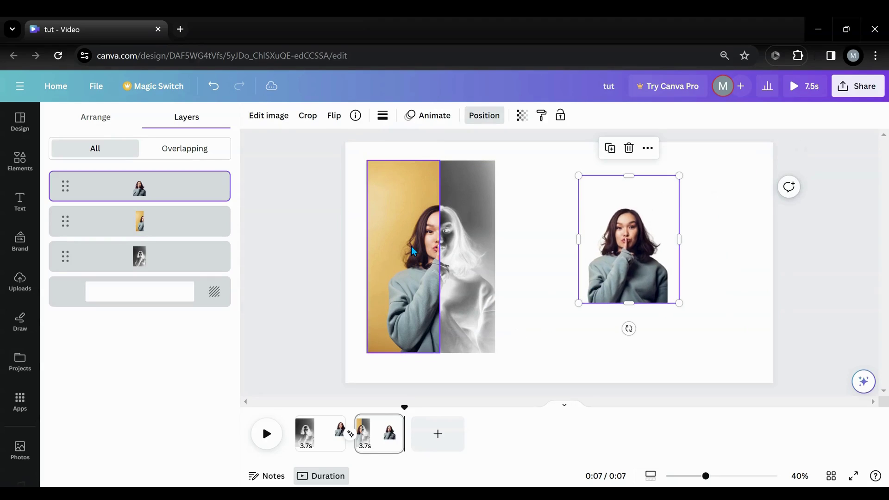
# Apply the Sea Green duotone to the cutout and sample the green highlight colour into the shadows.
pyautogui.click(279, 117)
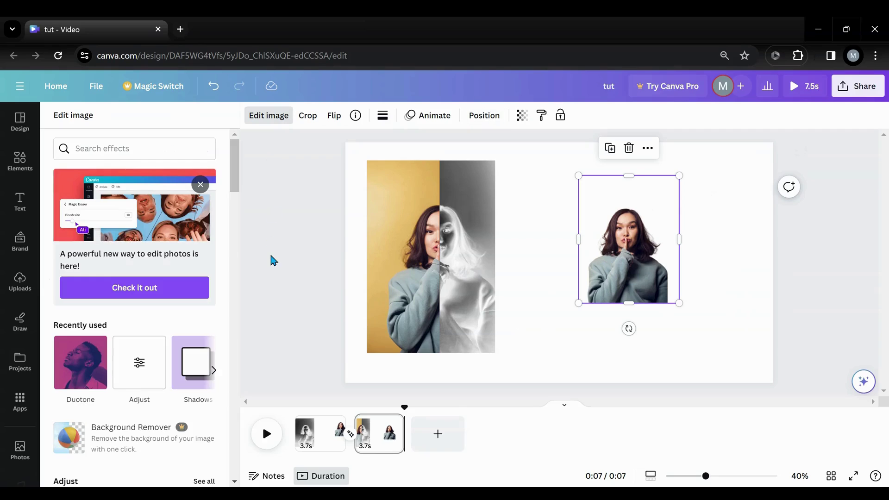
pyautogui.click(84, 366)
pyautogui.click(77, 340)
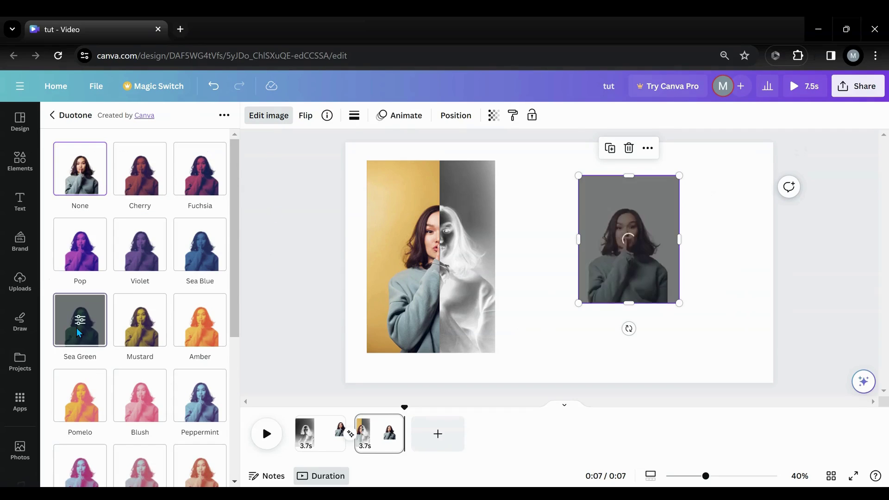
pyautogui.click(81, 321)
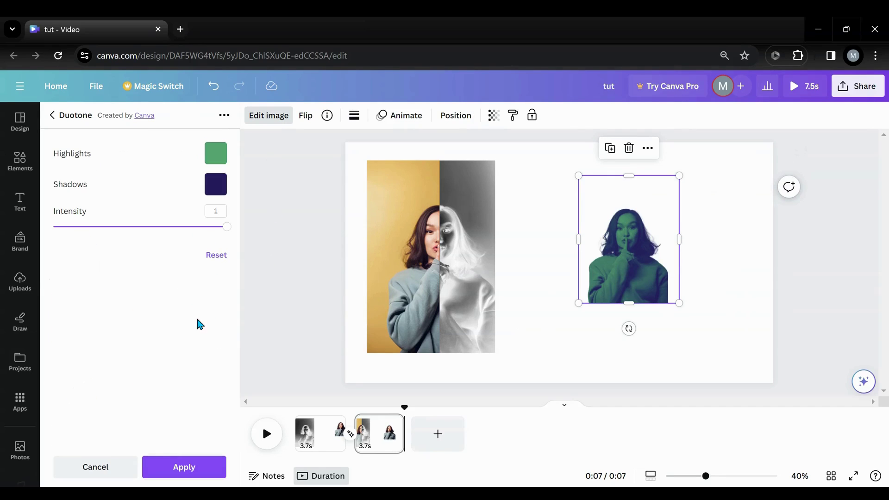
pyautogui.click(220, 187)
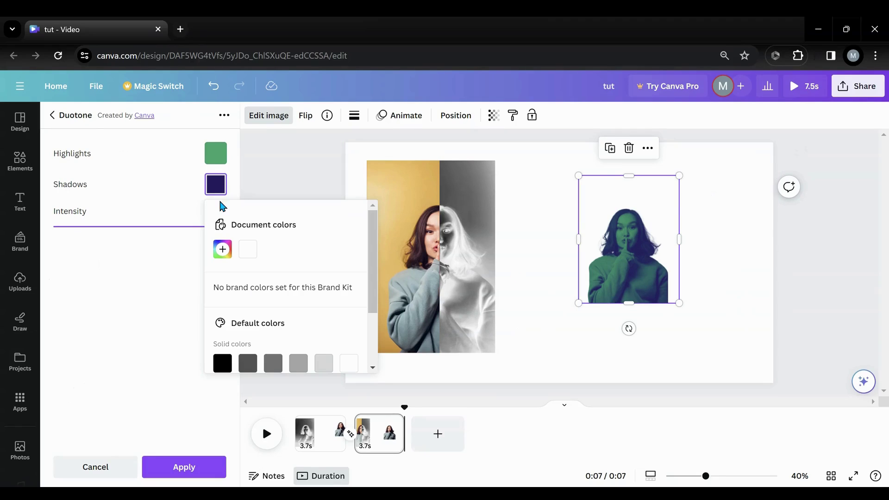
pyautogui.click(225, 259)
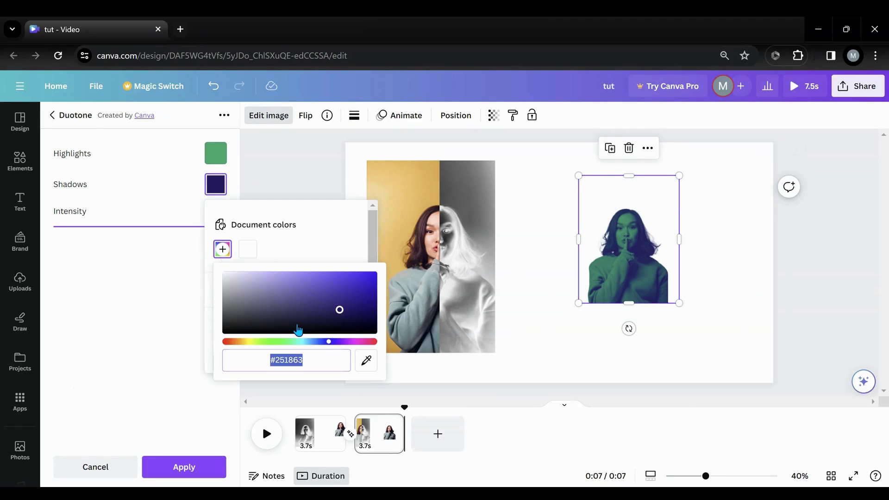
pyautogui.click(366, 360)
pyautogui.click(216, 153)
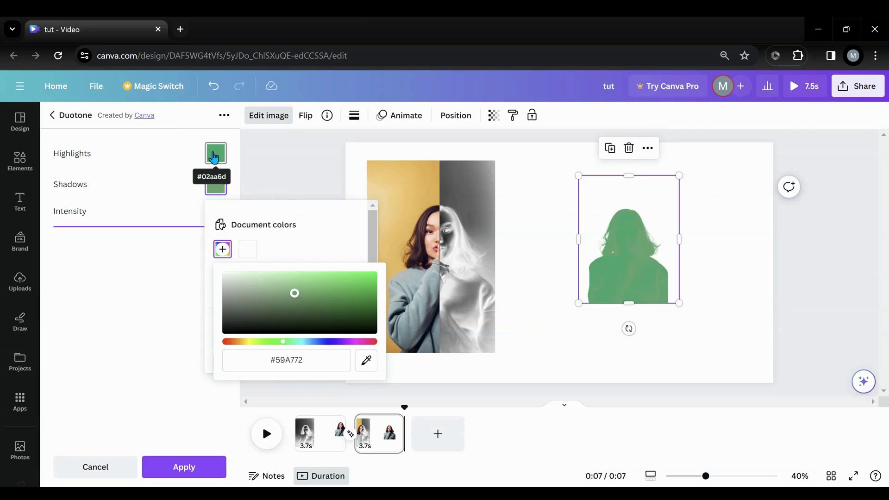
# Set both the duotone highlights and shadows to black.
pyautogui.click(215, 158)
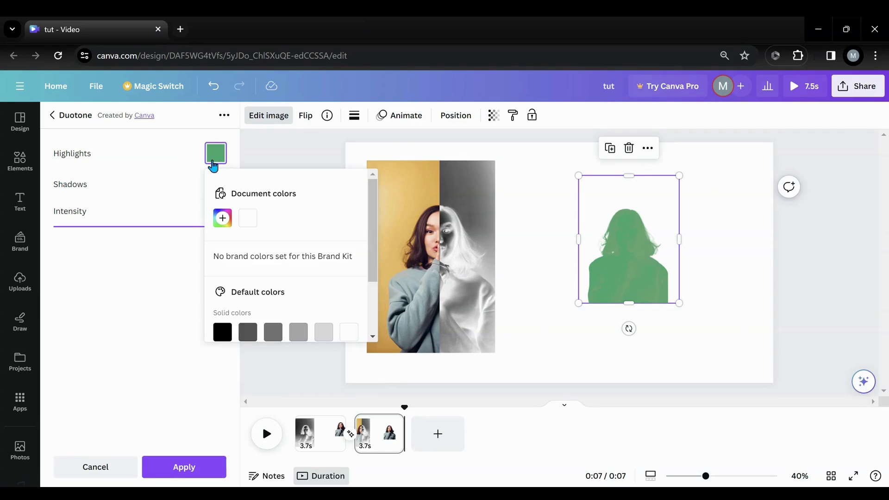
pyautogui.click(222, 333)
pyautogui.click(148, 242)
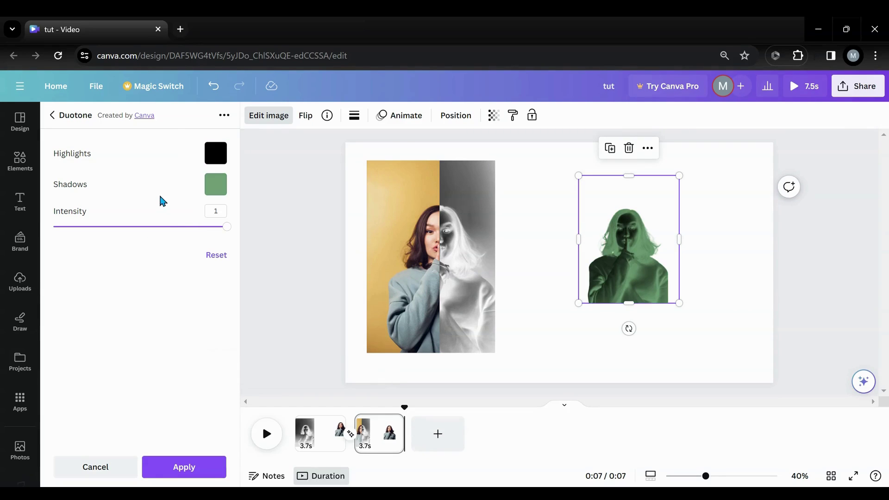
pyautogui.click(218, 187)
pyautogui.click(223, 364)
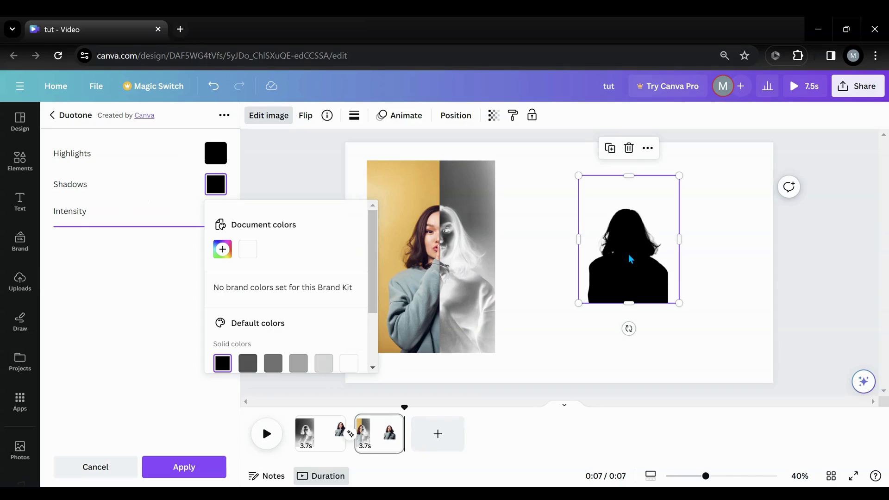
# Move the black silhouette over the split portrait and try white duotone highlights.
pyautogui.moveTo(630, 259); pyautogui.dragTo(421, 249)
pyautogui.click(221, 160)
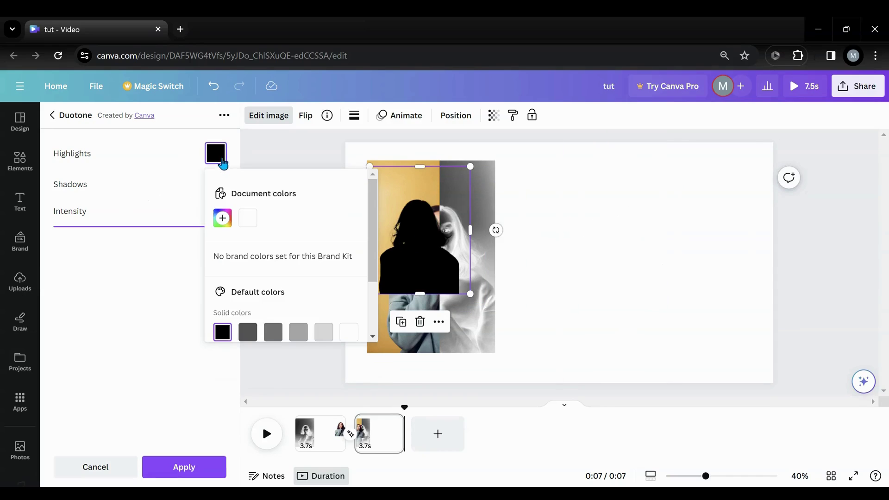
pyautogui.click(248, 219)
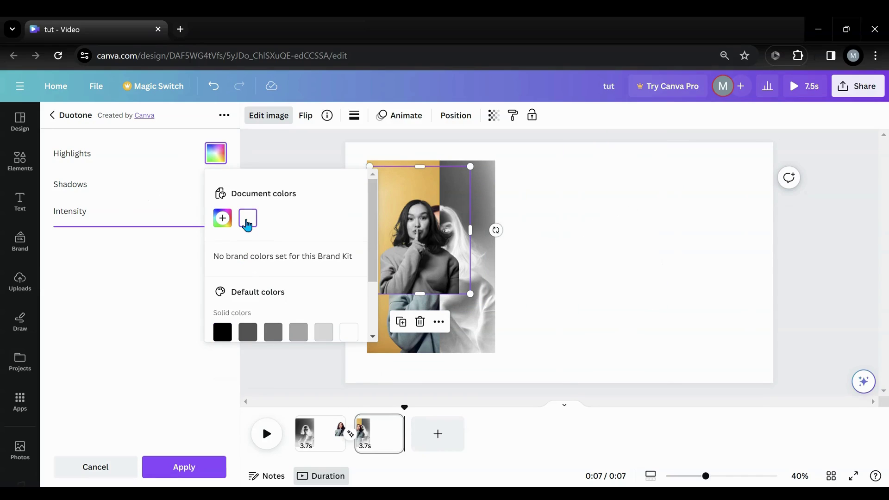
pyautogui.click(215, 154)
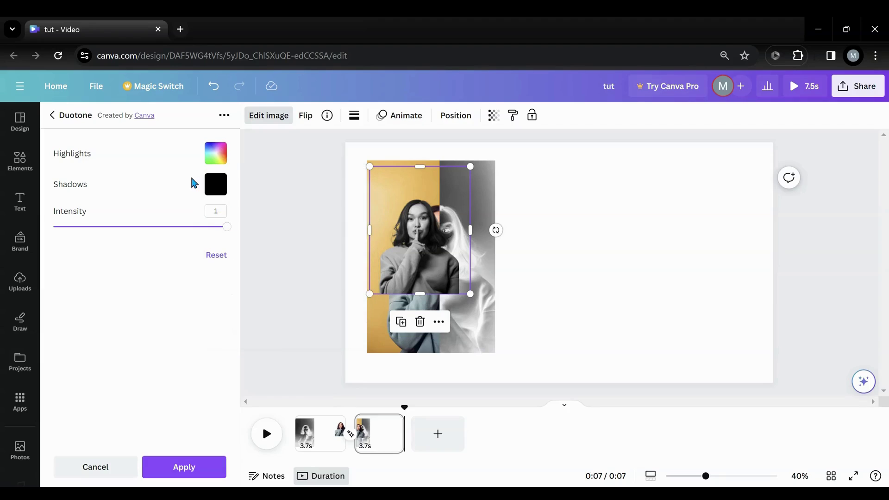
pyautogui.click(214, 185)
pyautogui.click(249, 250)
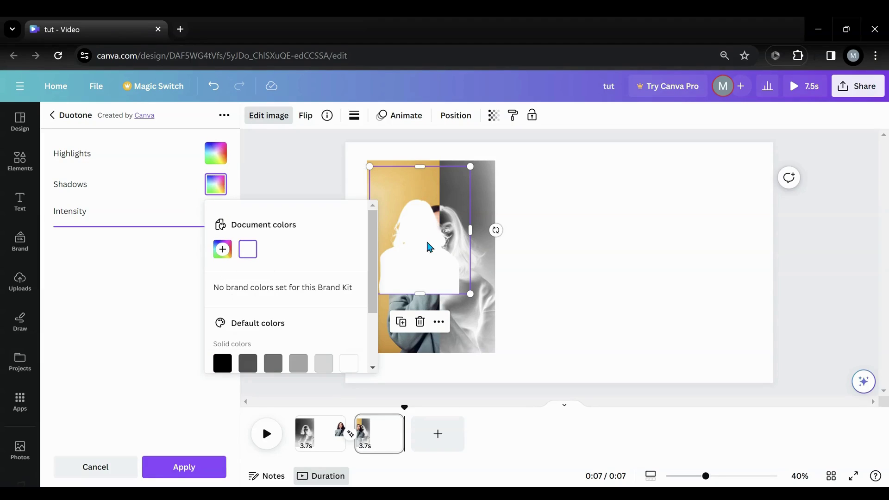
pyautogui.click(430, 248)
pyautogui.moveTo(430, 252); pyautogui.dragTo(442, 266)
# Settle the cutout's duotone on black shadows and white highlights.
pyautogui.click(216, 157)
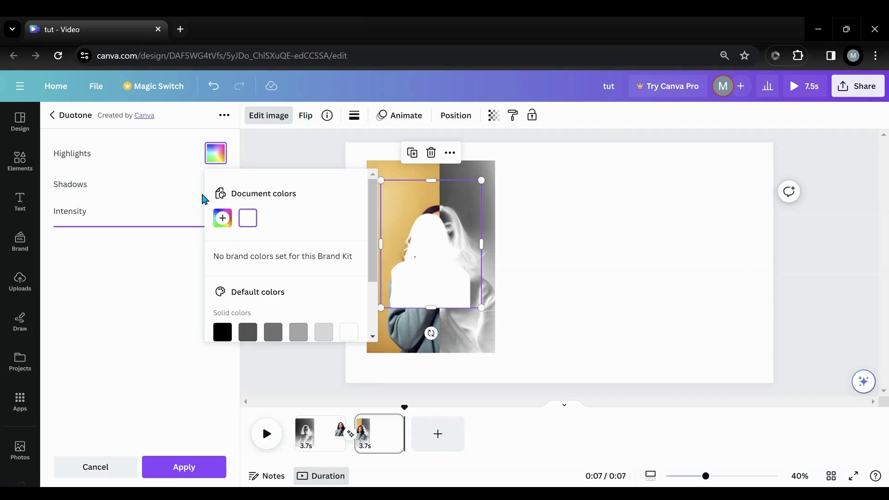
pyautogui.click(224, 334)
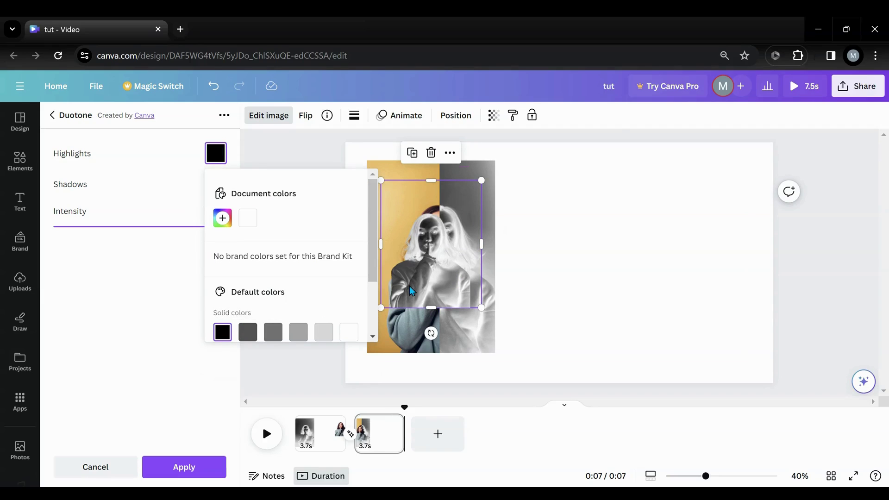
pyautogui.click(188, 174)
pyautogui.click(215, 187)
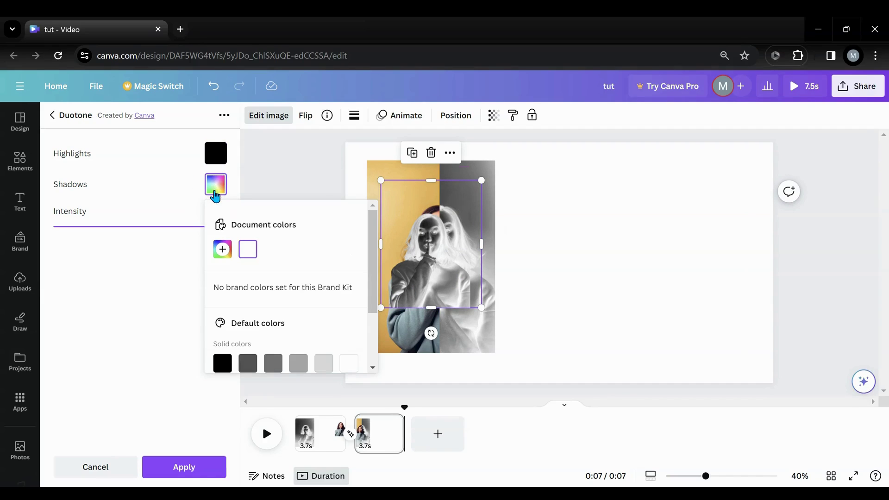
pyautogui.click(223, 364)
pyautogui.click(216, 153)
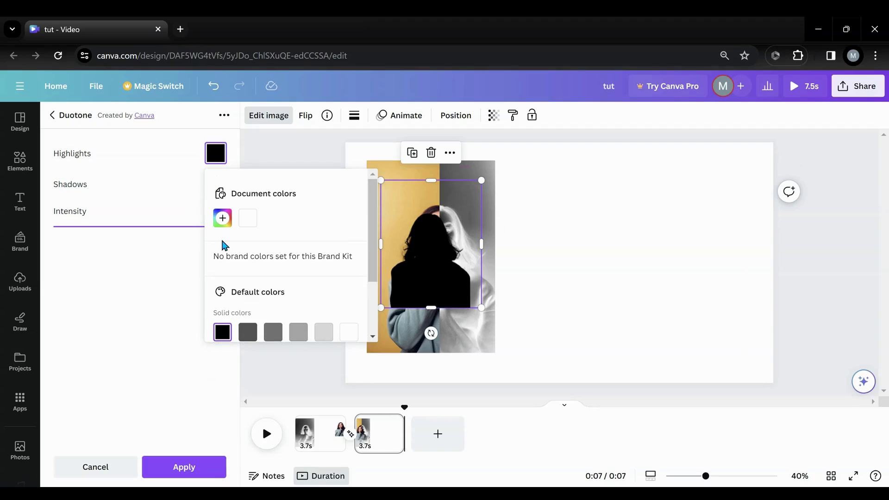
pyautogui.click(349, 333)
# Move the black-and-white cutout to the page's right side and crop off the space above her head.
pyautogui.moveTo(417, 278); pyautogui.dragTo(635, 264)
pyautogui.moveTo(636, 189); pyautogui.dragTo(600, 195)
pyautogui.moveTo(592, 253); pyautogui.dragTo(587, 238)
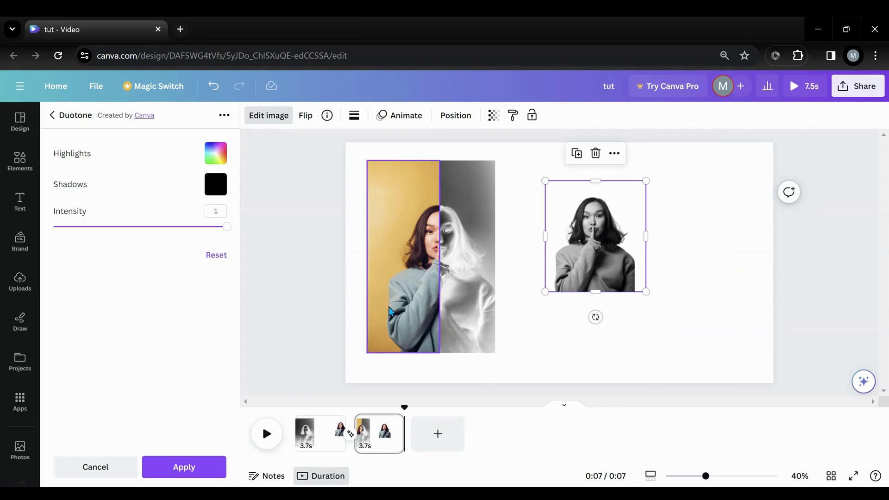
pyautogui.moveTo(580, 271); pyautogui.dragTo(573, 278)
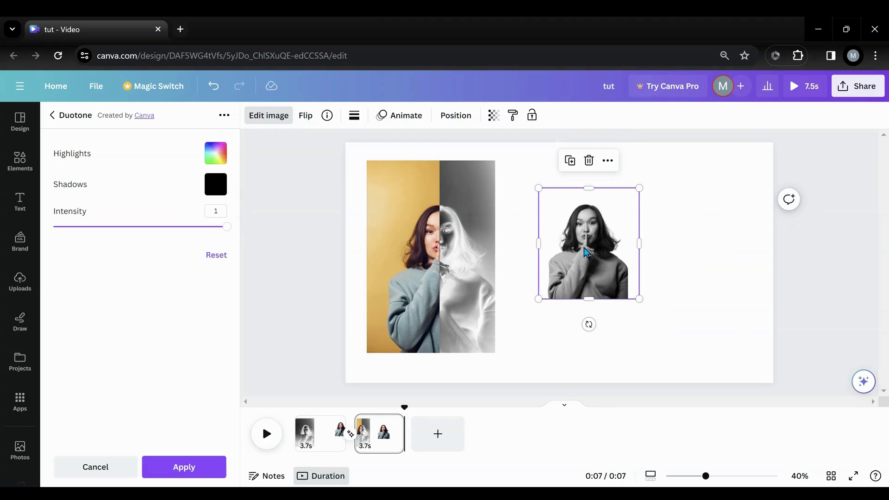
# Change the cutout's duotone highlights to Grass green, enlarge it, and shift both images right together.
pyautogui.click(216, 153)
pyautogui.scroll(-2, 276, 295)
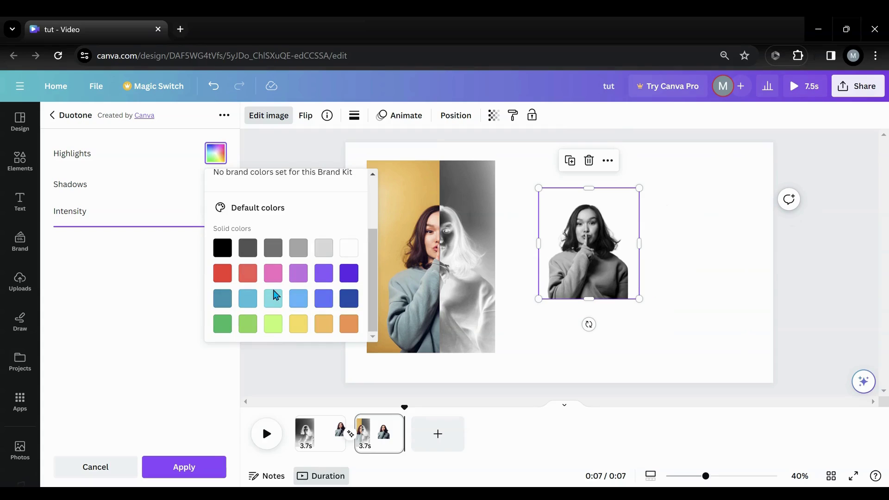
pyautogui.click(248, 299)
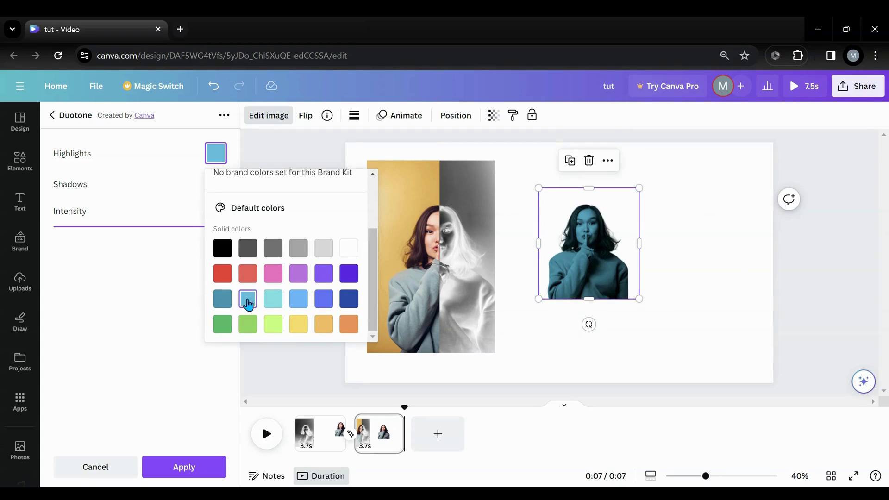
pyautogui.click(249, 324)
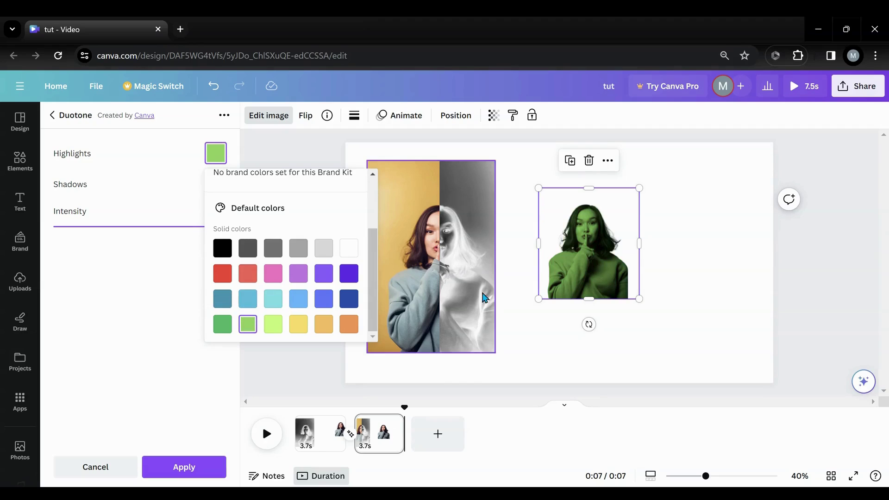
pyautogui.moveTo(637, 295)
pyautogui.mouseDown()
pyautogui.moveTo(687, 352)
pyautogui.moveTo(642, 270)
pyautogui.moveTo(630, 282)
pyautogui.mouseUp()
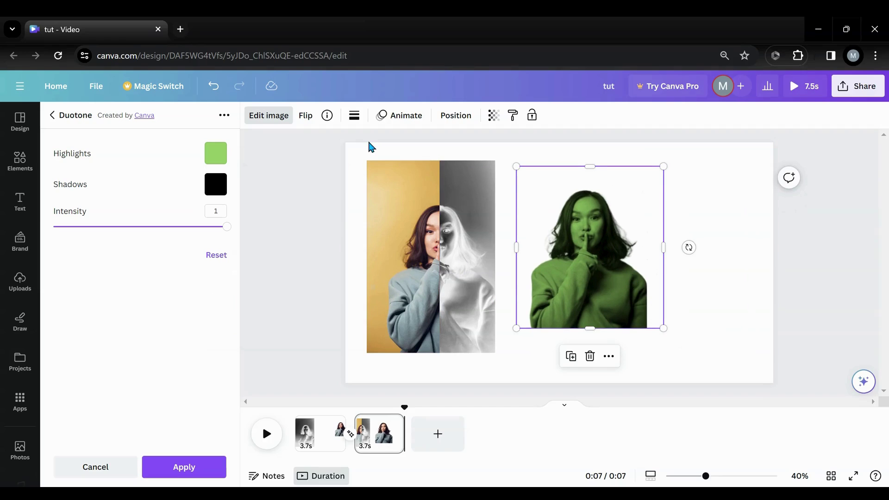
pyautogui.moveTo(359, 151); pyautogui.dragTo(630, 320)
pyautogui.moveTo(512, 277); pyautogui.dragTo(563, 284)
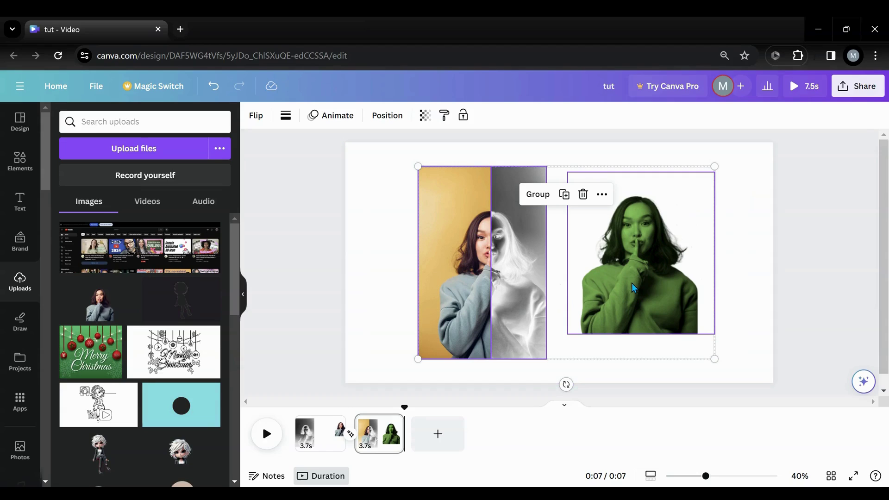
# Nudge the green cutout up and place another copy of the uploaded woman photo over it.
pyautogui.click(375, 303)
pyautogui.moveTo(641, 295); pyautogui.dragTo(641, 284)
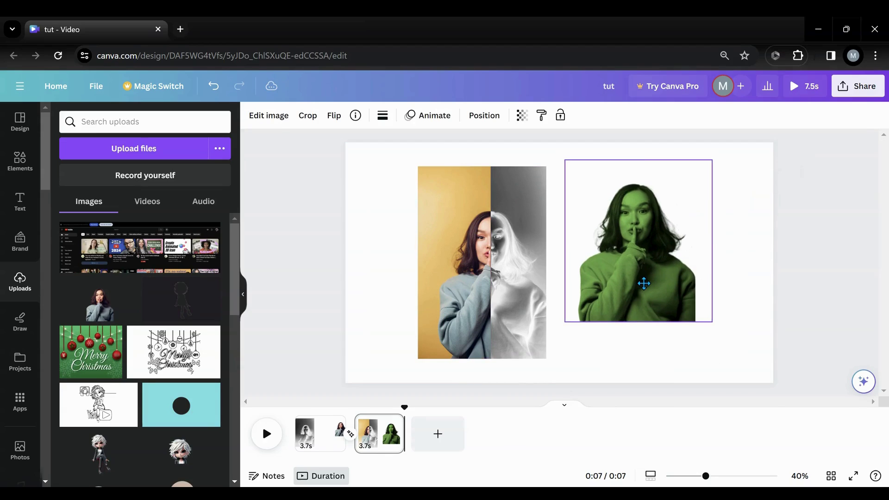
pyautogui.click(116, 316)
pyautogui.moveTo(581, 303); pyautogui.dragTo(644, 312)
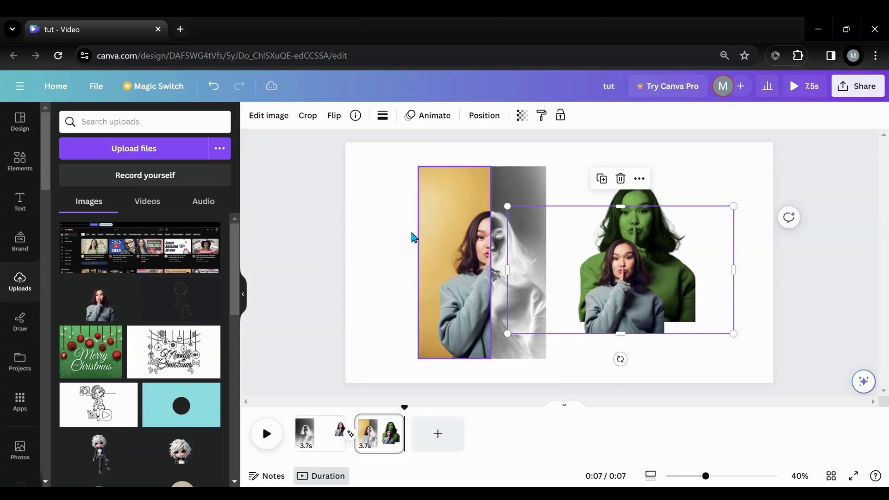
# Apply the Violet duotone and eyedrop its purple highlight colour into the shadows.
pyautogui.click(278, 118)
pyautogui.click(91, 373)
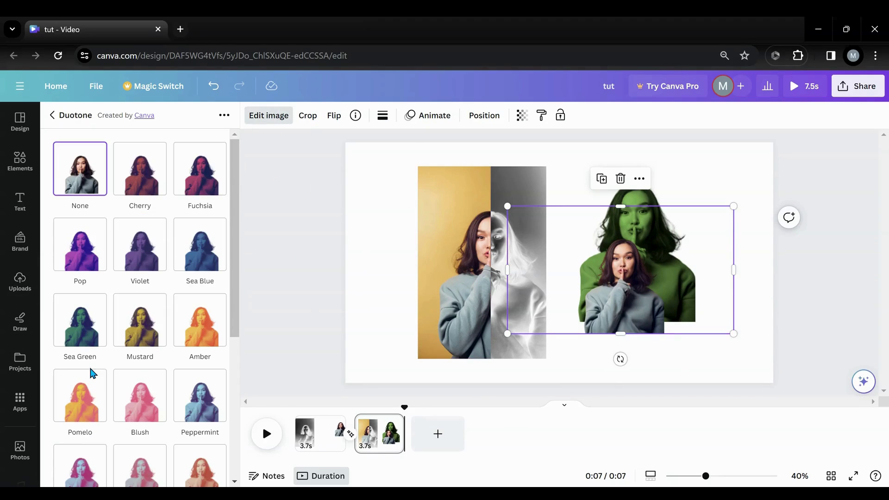
pyautogui.click(133, 267)
pyautogui.click(141, 257)
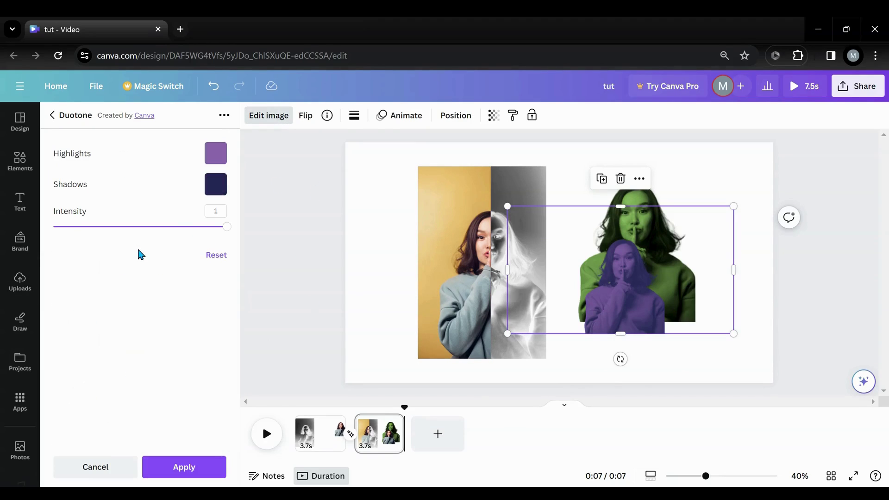
pyautogui.click(215, 190)
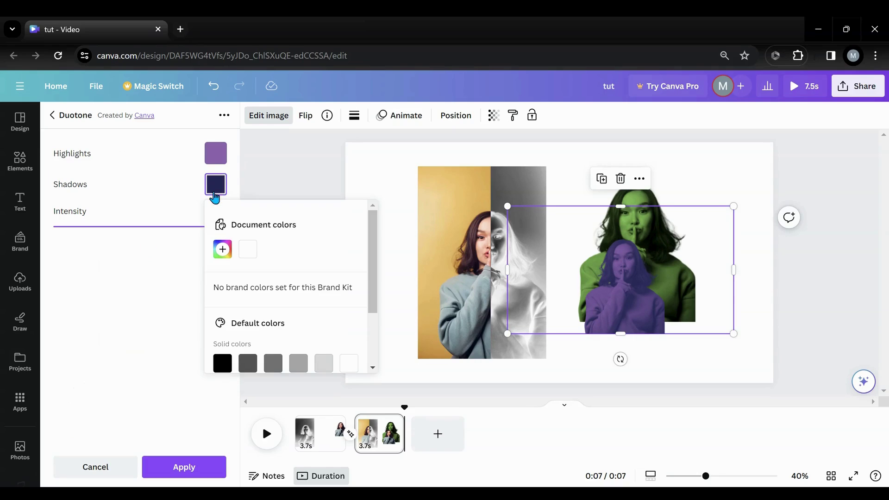
pyautogui.click(223, 252)
pyautogui.click(366, 360)
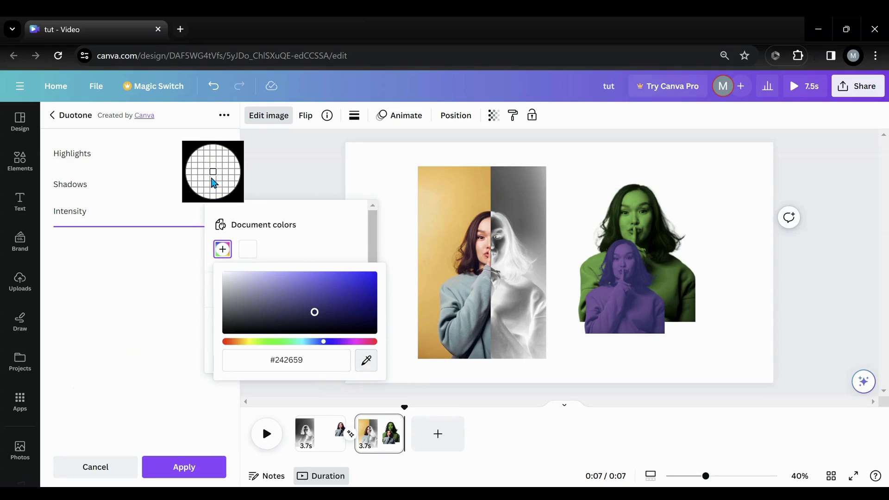
pyautogui.click(214, 155)
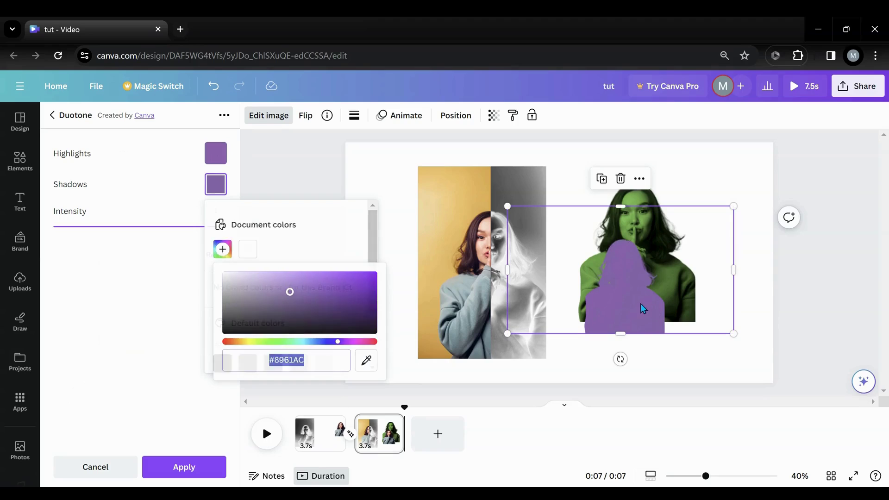
# Enlarge the purple silhouette from both corners and position it overlapping the green cutout.
pyautogui.moveTo(643, 308); pyautogui.dragTo(678, 257)
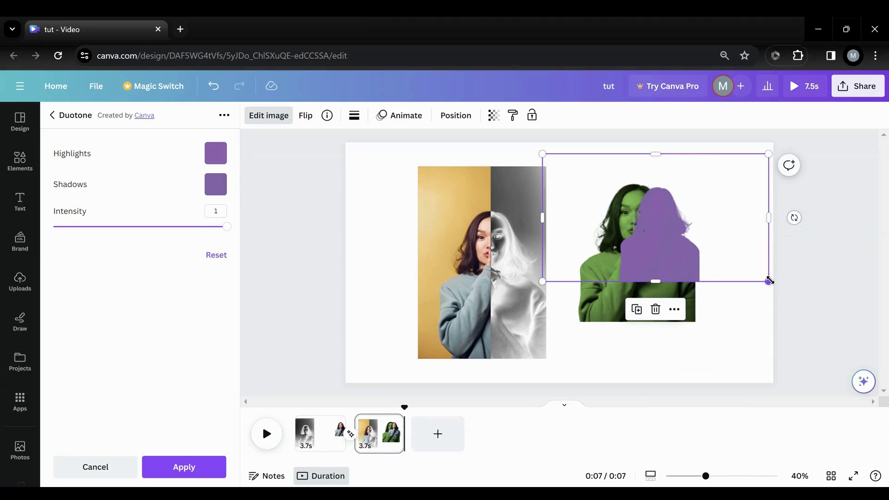
pyautogui.moveTo(768, 281); pyautogui.dragTo(833, 318)
pyautogui.moveTo(551, 161); pyautogui.dragTo(464, 121)
pyautogui.moveTo(623, 234); pyautogui.dragTo(626, 239)
# Blur the purple silhouette to 35 and move it below the green cutout in the layers.
pyautogui.click(293, 120)
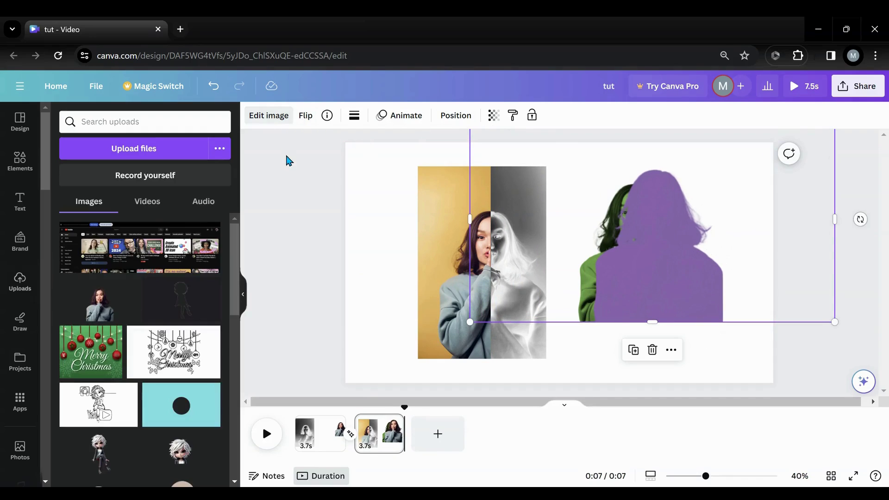
pyautogui.click(277, 119)
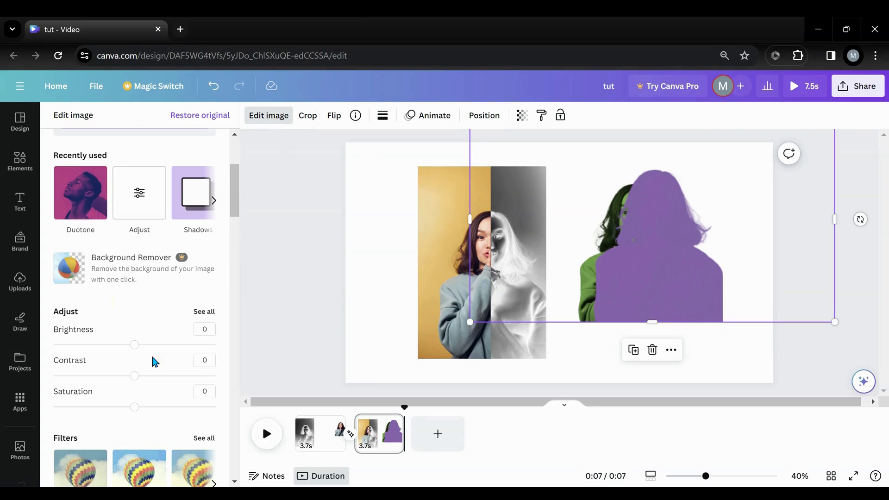
pyautogui.click(147, 316)
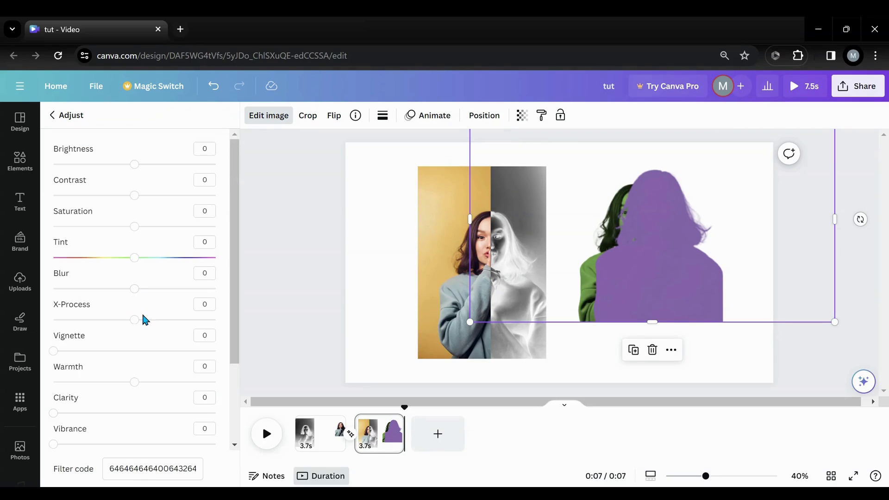
pyautogui.moveTo(134, 288); pyautogui.dragTo(163, 289)
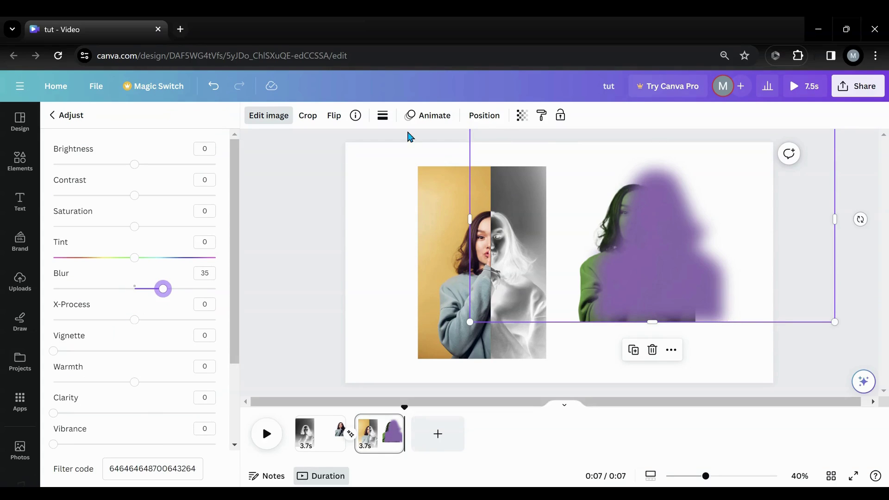
pyautogui.click(495, 115)
pyautogui.moveTo(109, 199); pyautogui.dragTo(104, 231)
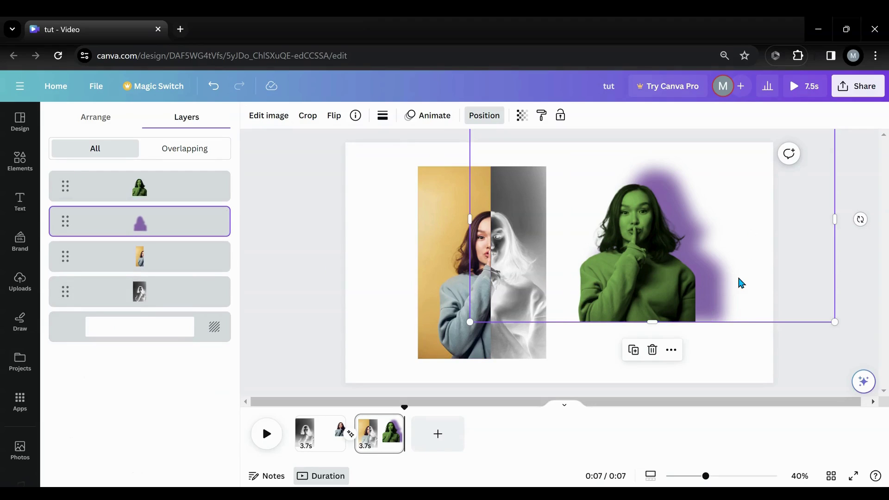